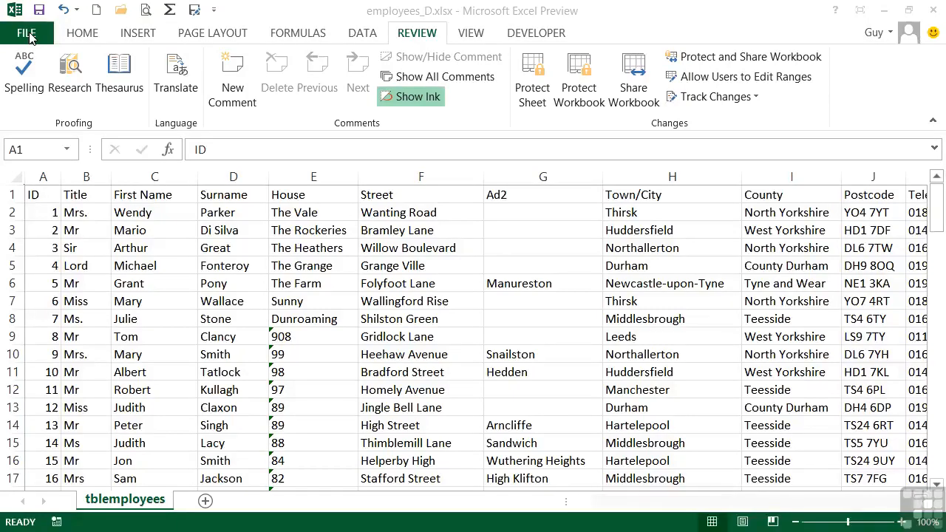
pyautogui.click(28, 34)
pyautogui.click(37, 226)
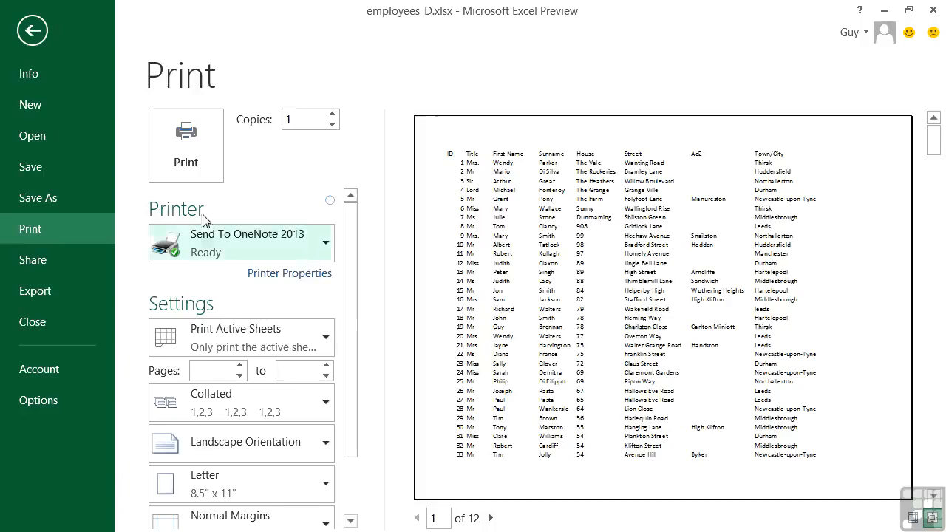
pyautogui.click(43, 42)
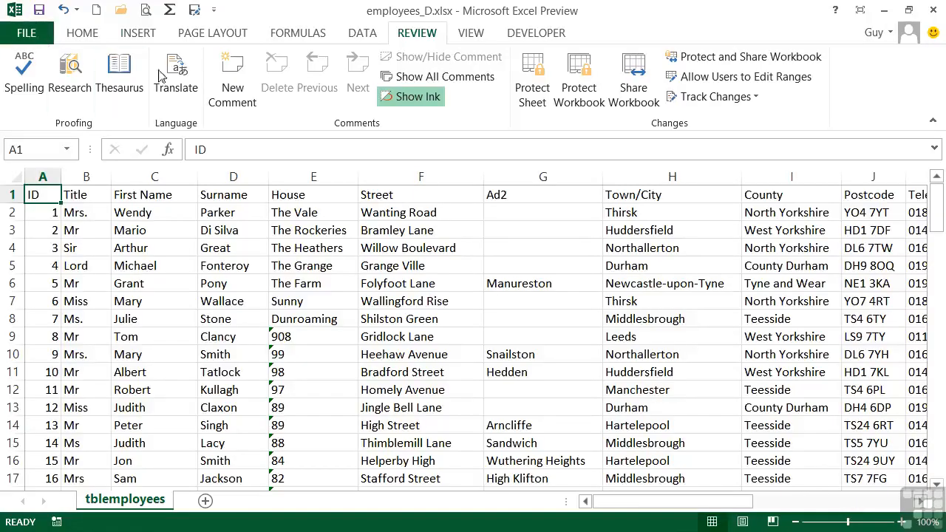
# Open the print preview of the employees sheet, look through its first pages and return to page 1
pyautogui.click(143, 13)
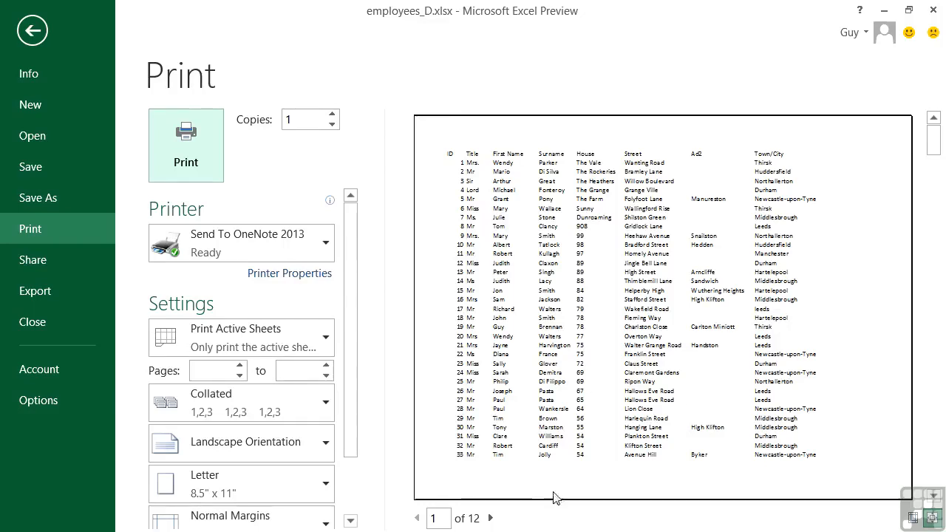
pyautogui.click(490, 518)
pyautogui.click(490, 518)
pyautogui.click(417, 518)
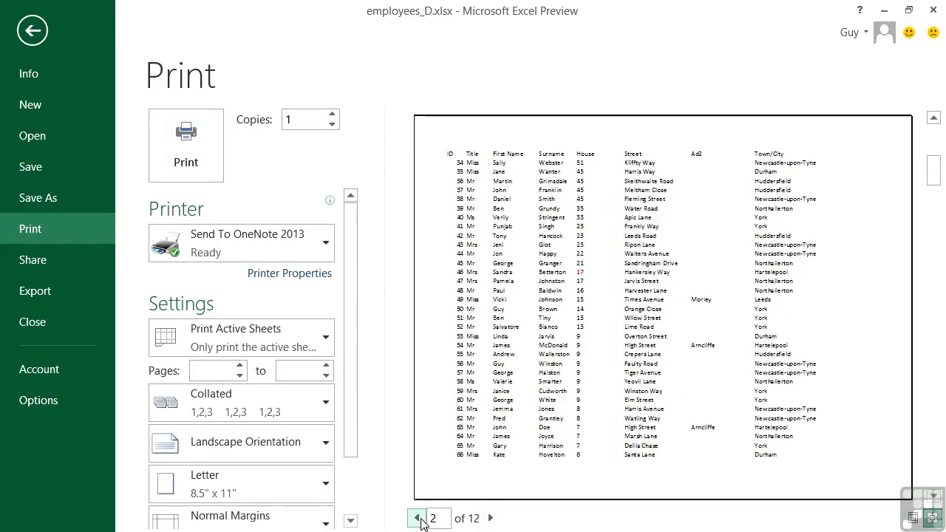
pyautogui.click(417, 518)
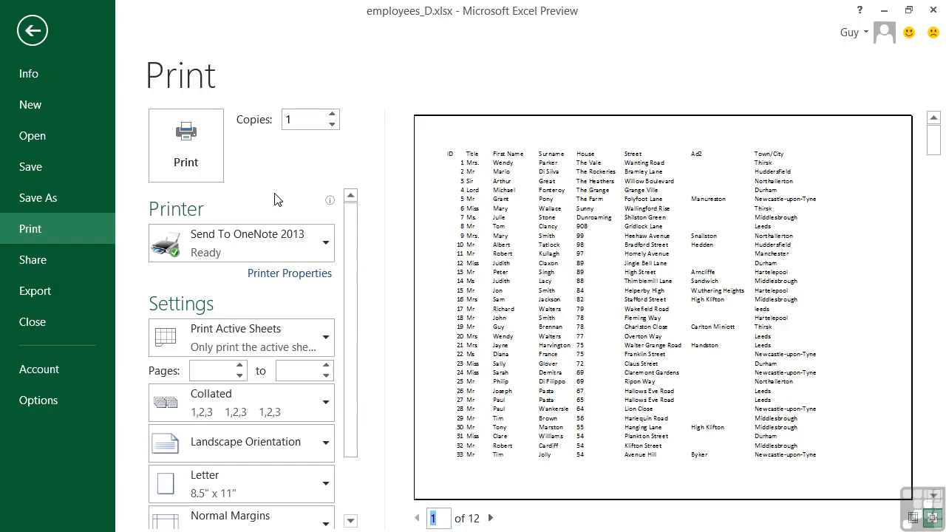
# Examine the available printers and the options for what to print, keeping Print Active Sheets
pyautogui.click(322, 244)
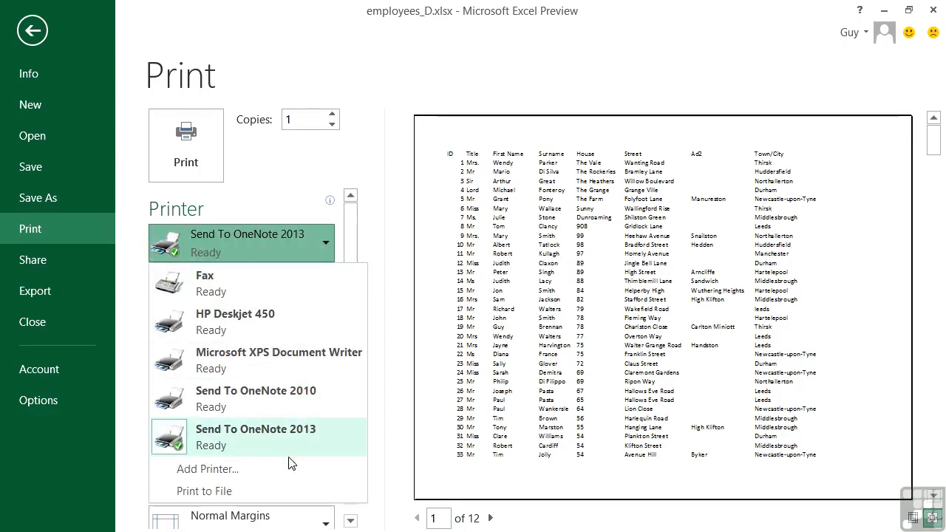
pyautogui.click(319, 217)
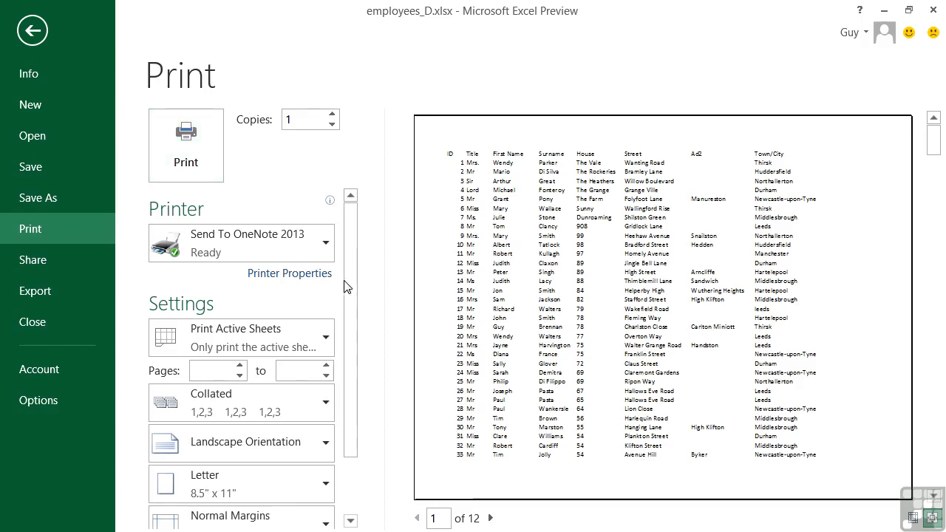
pyautogui.moveTo(348, 285); pyautogui.dragTo(349, 355)
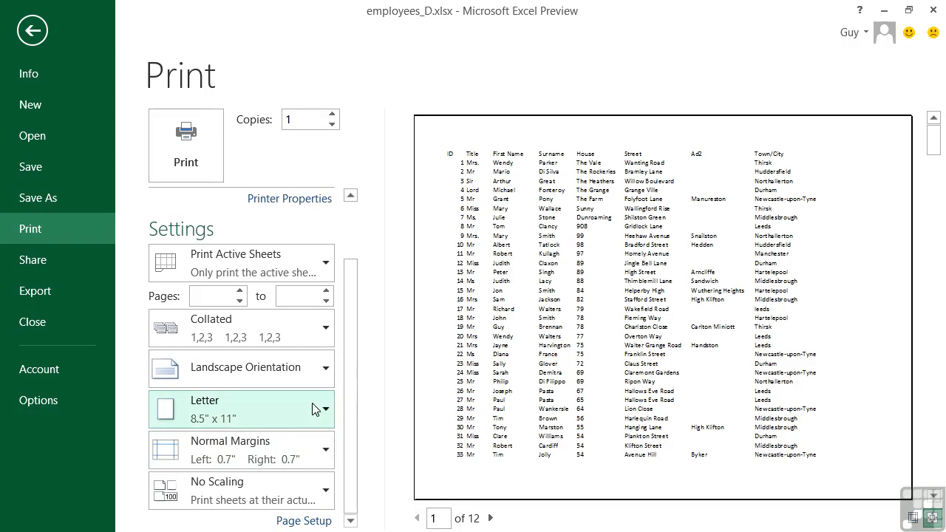
pyautogui.click(326, 271)
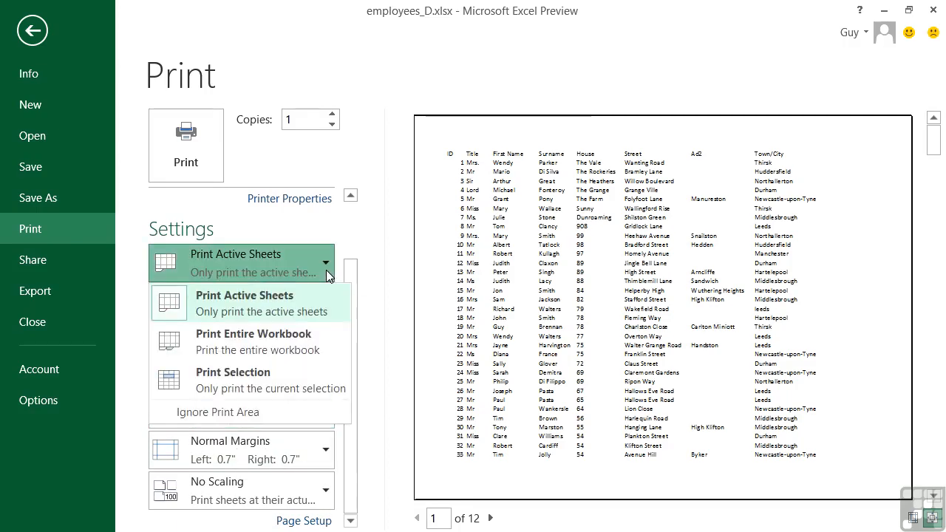
pyautogui.click(238, 309)
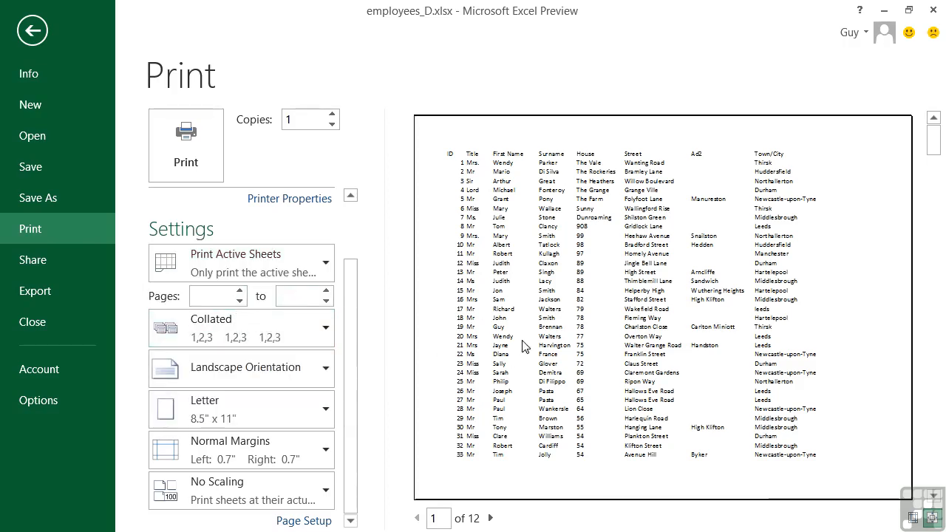
# Page forward through the print preview, return to page 1 and check the page range fields
pyautogui.click(491, 519)
pyautogui.click(491, 518)
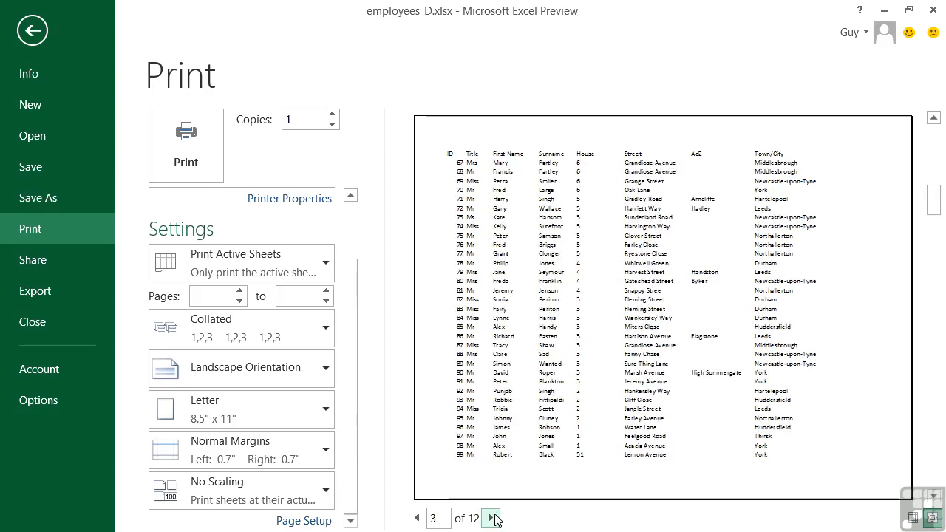
pyautogui.click(492, 518)
pyautogui.click(417, 518)
pyautogui.click(418, 519)
pyautogui.click(418, 519)
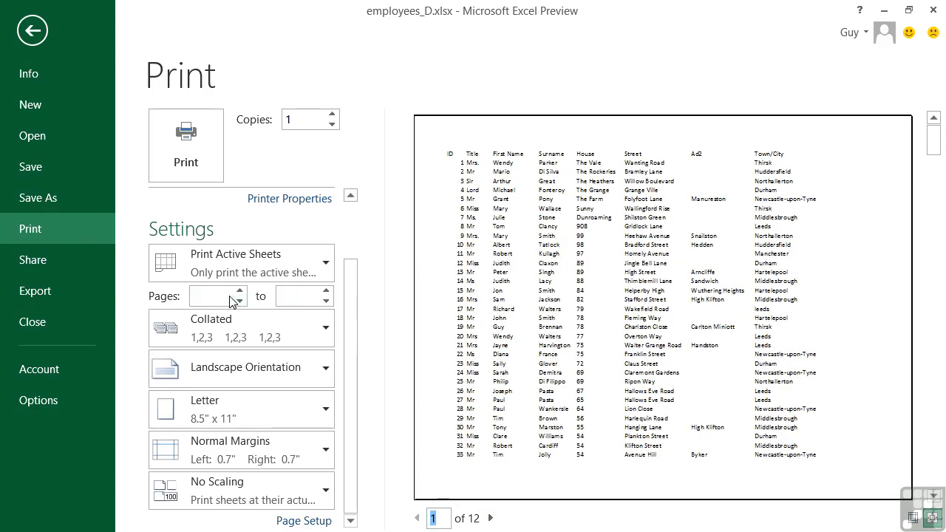
pyautogui.click(300, 296)
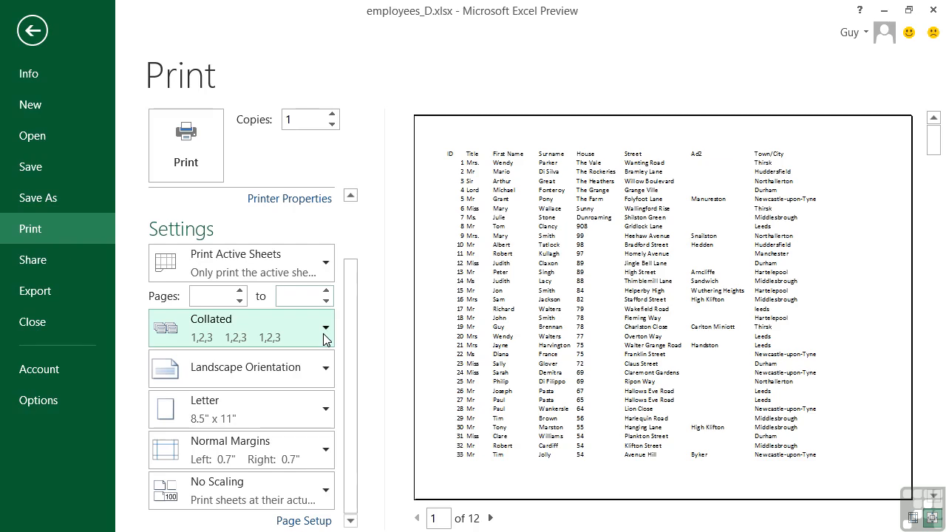
# Preview the sheet in portrait orientation and restore landscape orientation
pyautogui.click(327, 377)
pyautogui.click(299, 409)
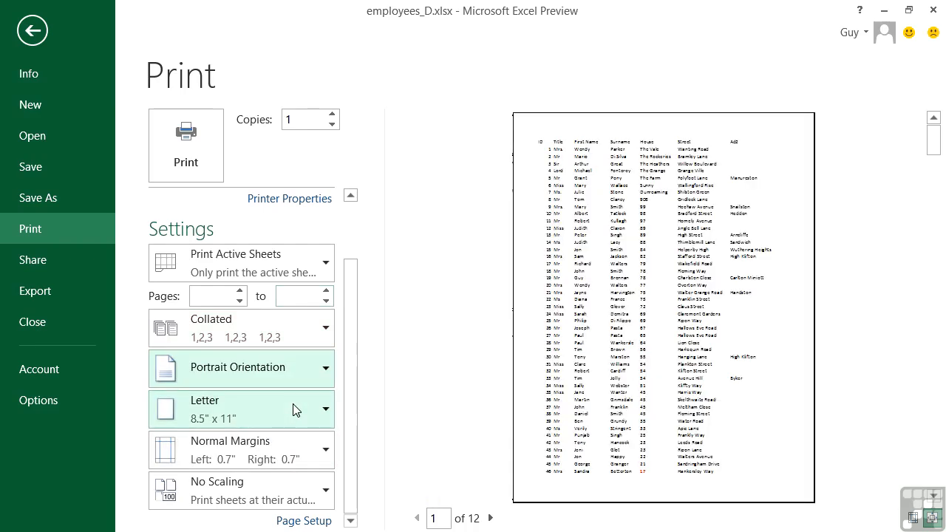
pyautogui.click(316, 375)
pyautogui.click(277, 443)
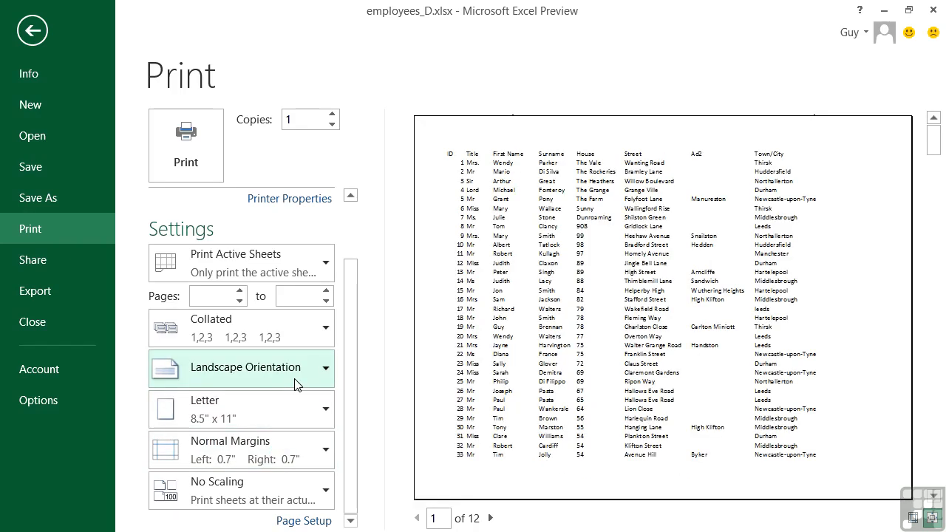
# Examine the paper sizes, margin presets and scaling options, keeping Letter, Normal Margins and No Scaling
pyautogui.click(324, 416)
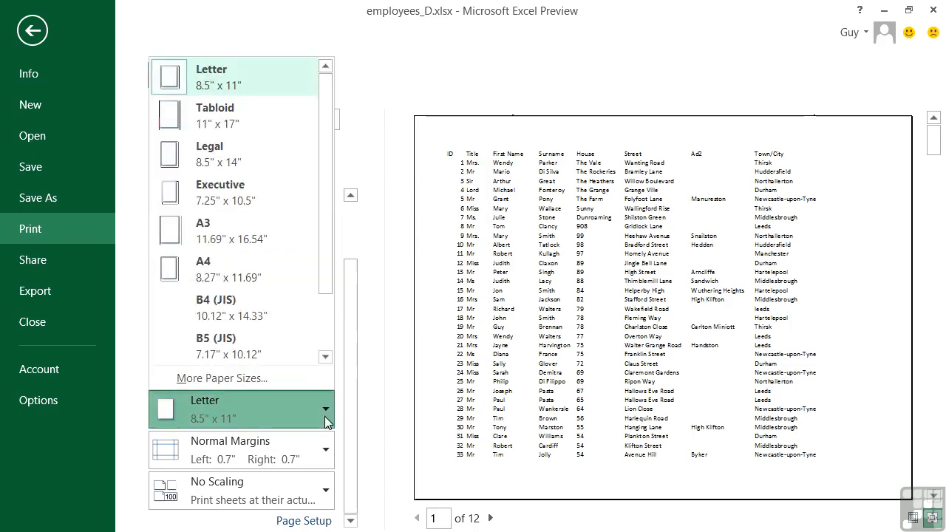
pyautogui.click(324, 416)
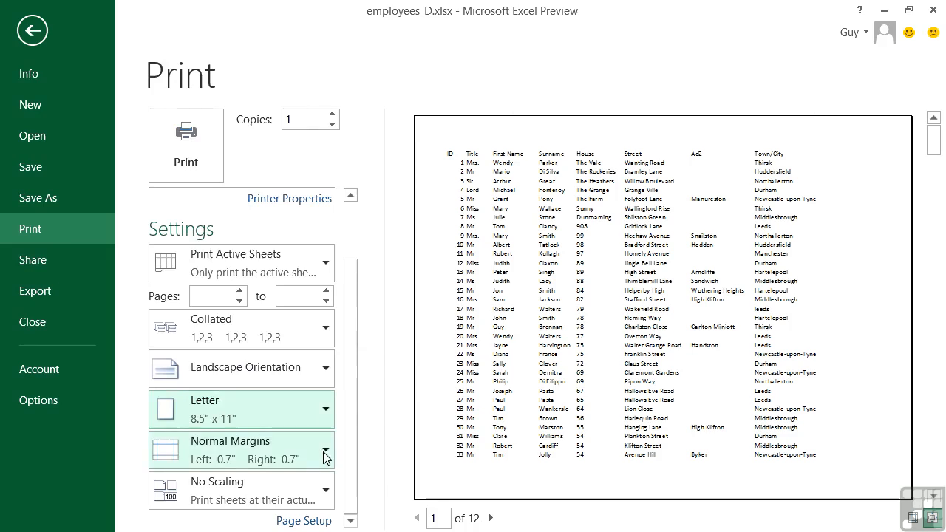
pyautogui.click(326, 451)
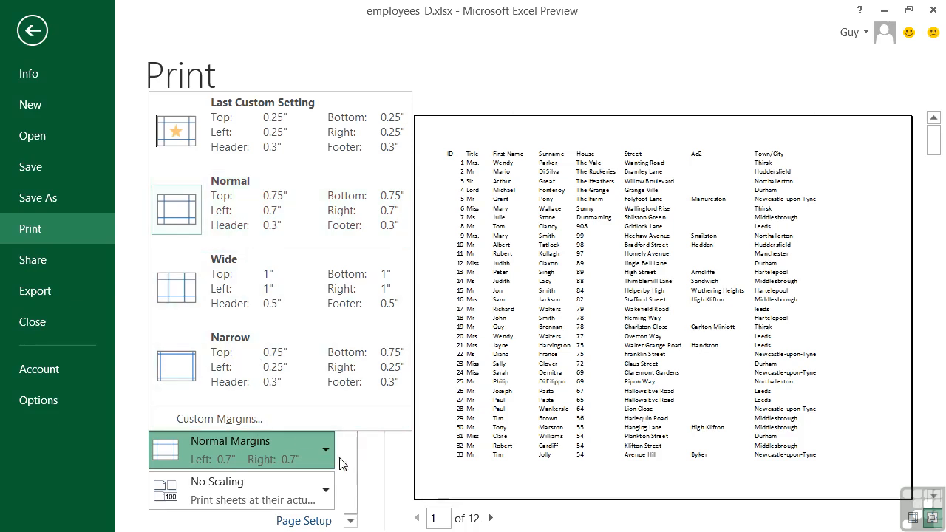
pyautogui.click(353, 501)
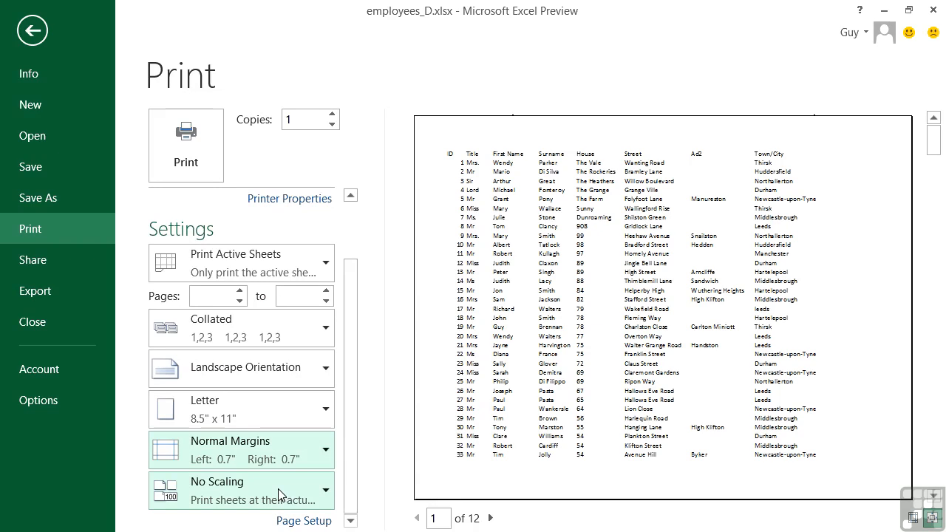
pyautogui.click(323, 493)
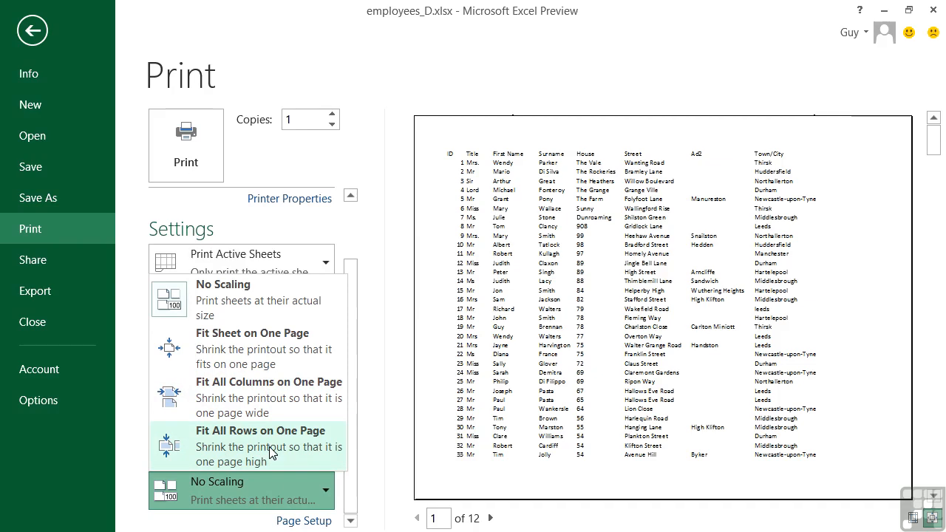
pyautogui.click(255, 313)
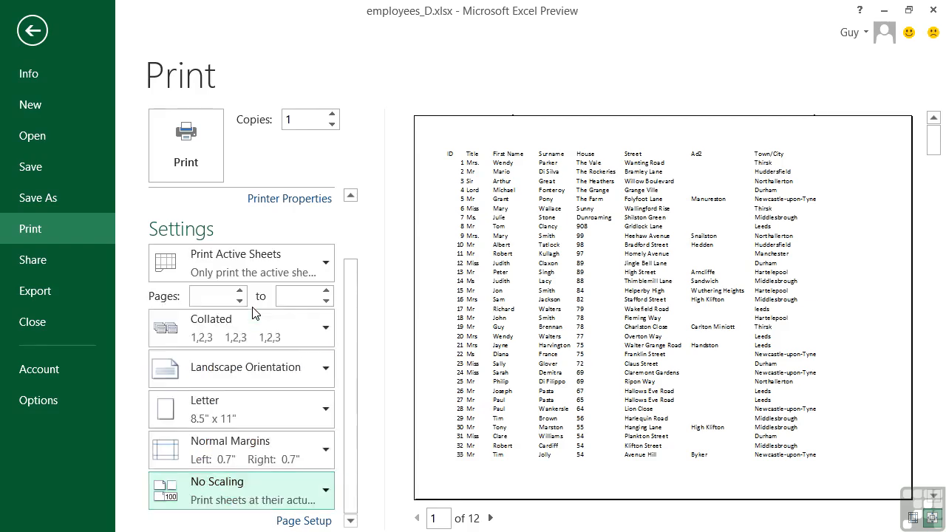
# Open Page Setup and review its page, margin, header/footer and sheet settings
pyautogui.click(304, 521)
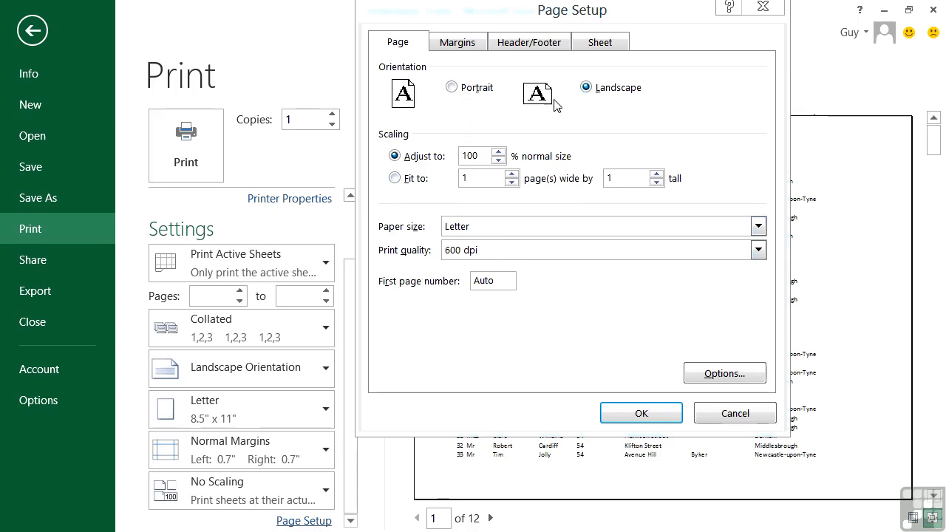
pyautogui.click(476, 49)
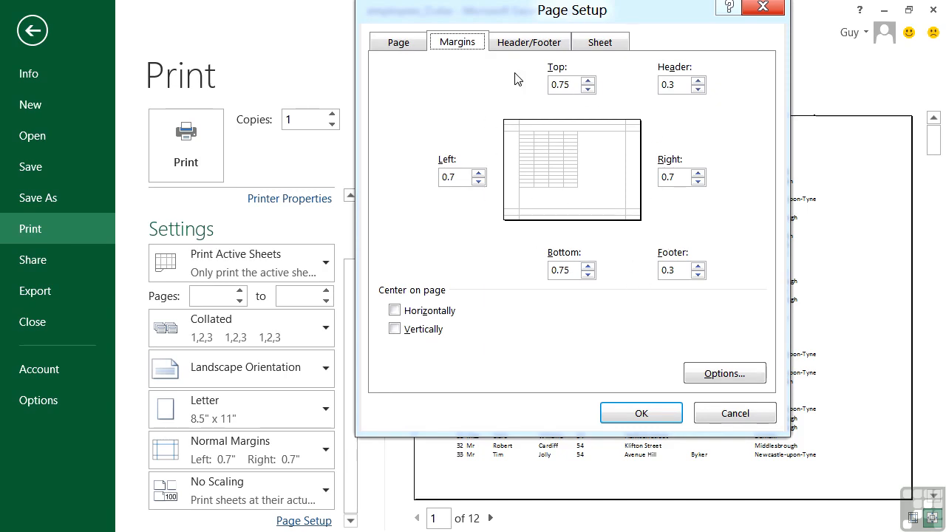
pyautogui.click(529, 44)
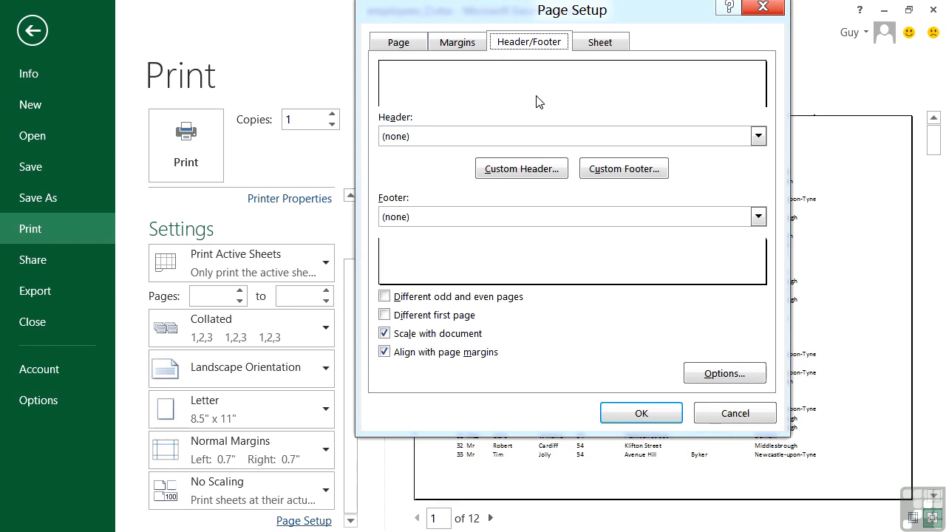
pyautogui.click(603, 44)
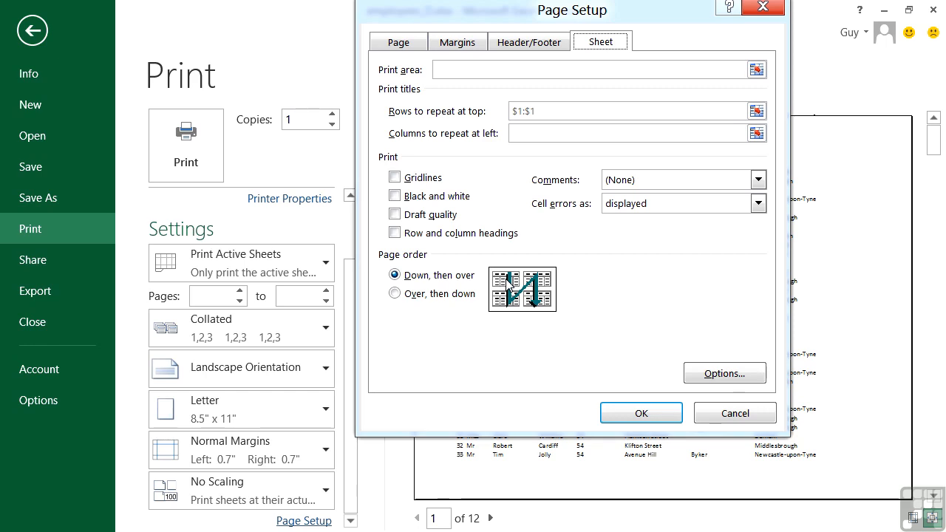
# Try the "Over, then down" page order, restore "Down, then over" and accept the page setup
pyautogui.click(438, 294)
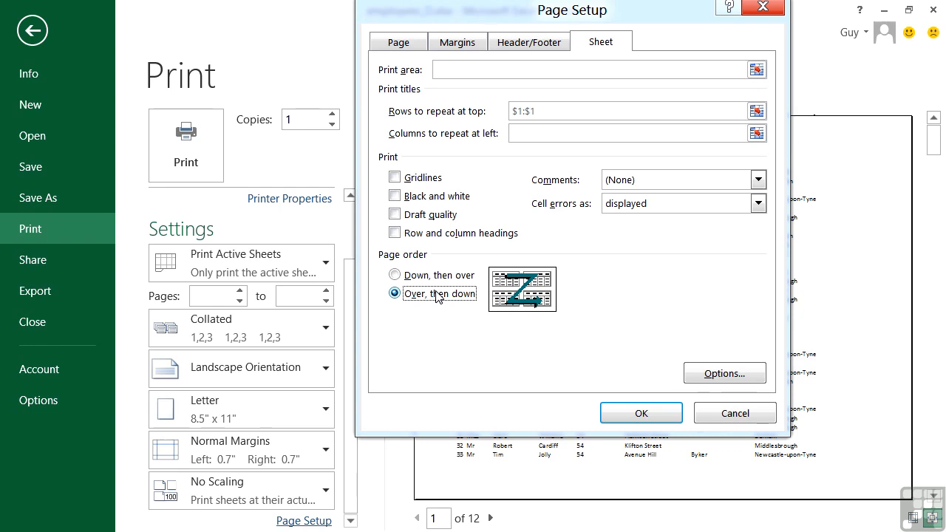
pyautogui.click(439, 276)
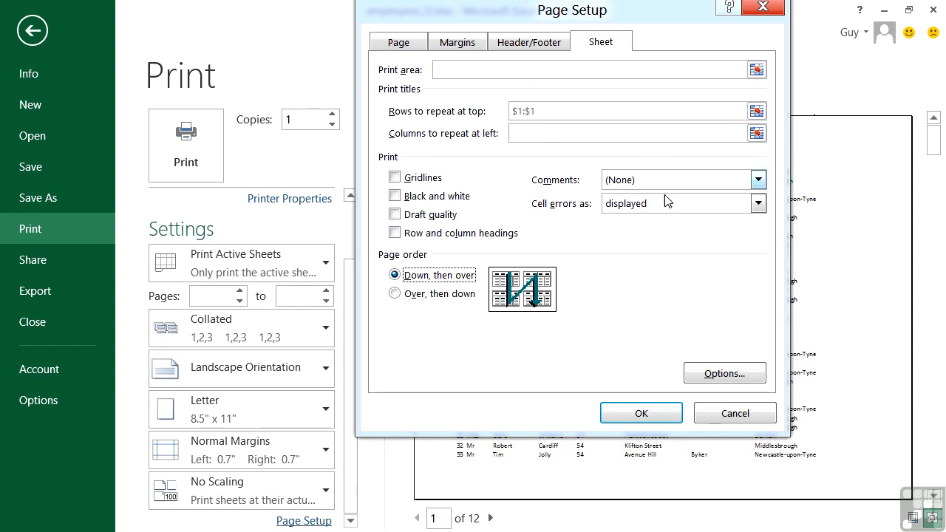
pyautogui.click(657, 419)
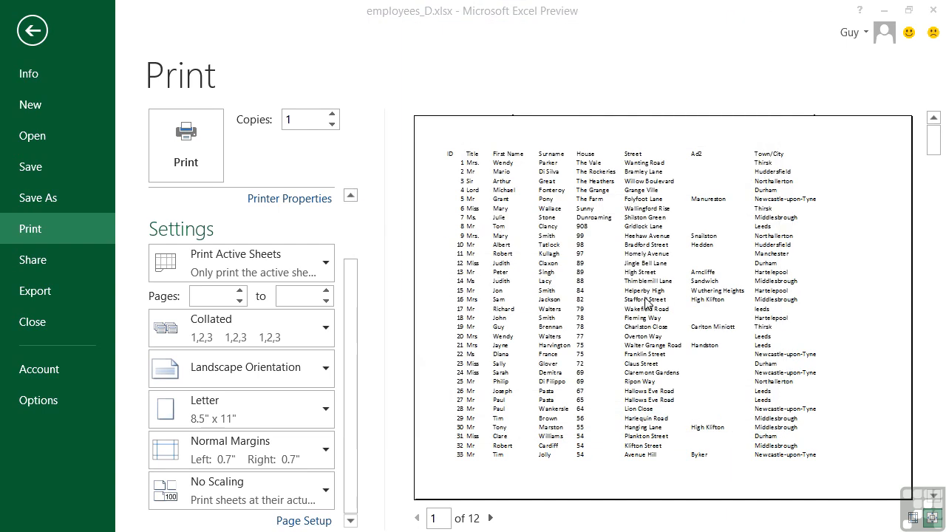
# Show the margin guides in the preview and reduce the left margin to 0.25" and the right margin to 0.58"
pyautogui.click(915, 519)
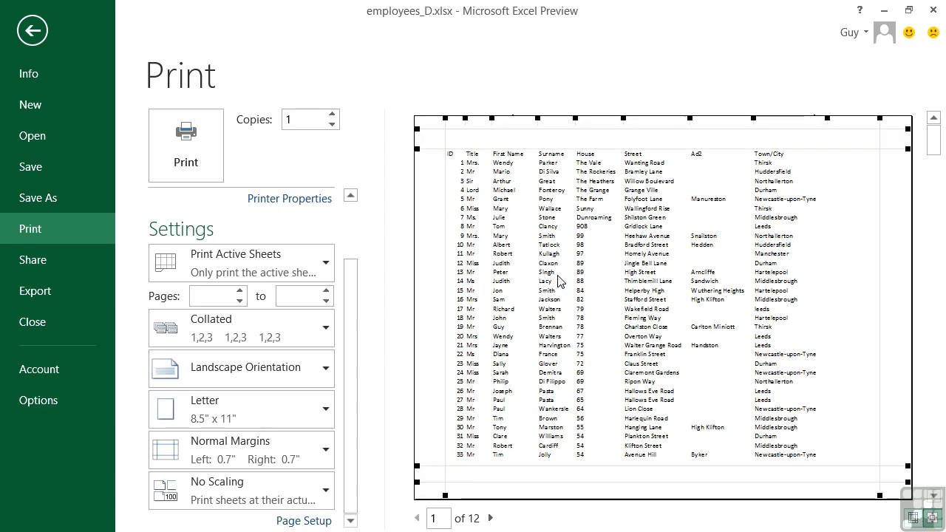
pyautogui.moveTo(446, 177); pyautogui.dragTo(432, 177)
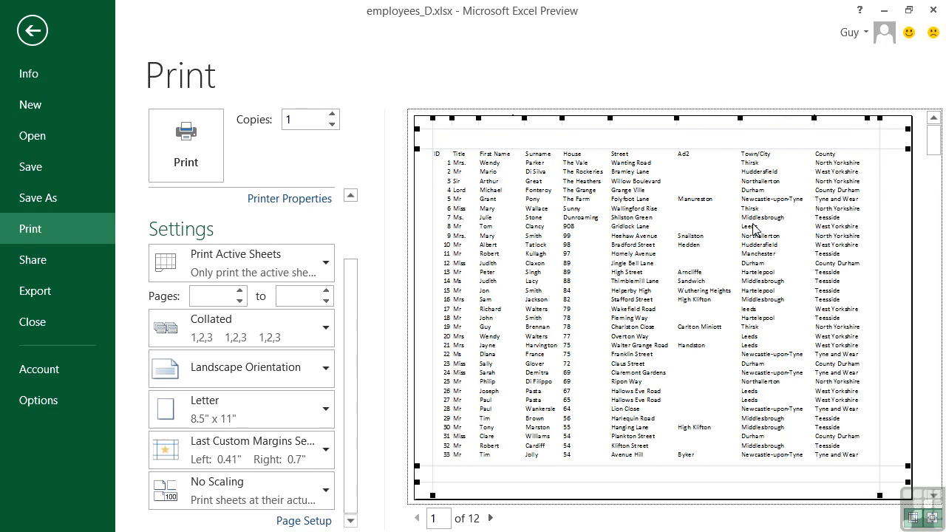
pyautogui.moveTo(881, 223); pyautogui.dragTo(902, 227)
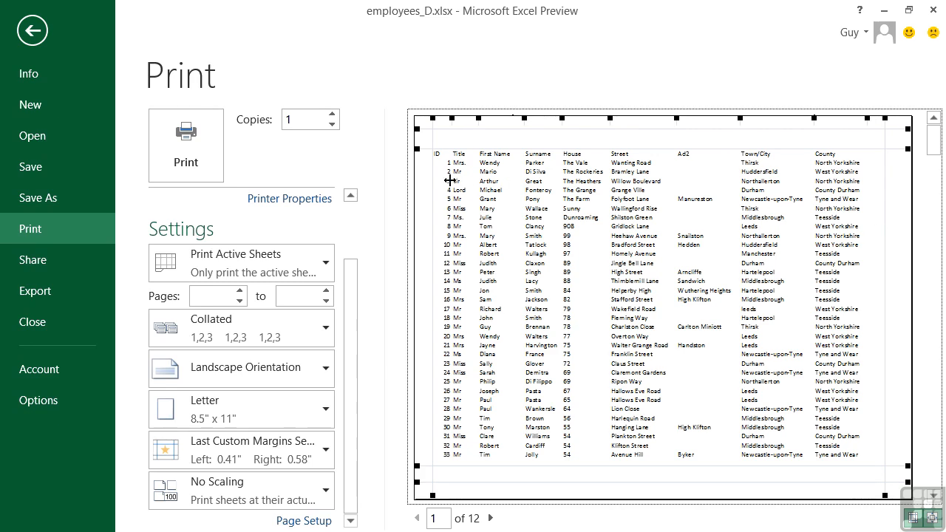
pyautogui.moveTo(434, 183); pyautogui.dragTo(425, 182)
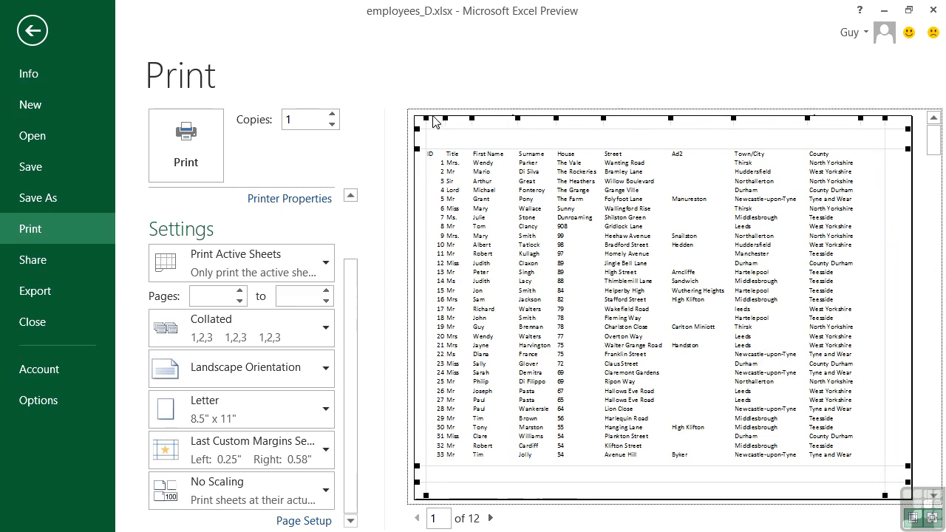
# Extend the print area by moving the top margin up to the header line and the bottom margin down to the footer line, and hide the guides
pyautogui.moveTo(437, 149)
pyautogui.mouseDown()
pyautogui.moveTo(440, 124)
pyautogui.moveTo(444, 135)
pyautogui.mouseUp()
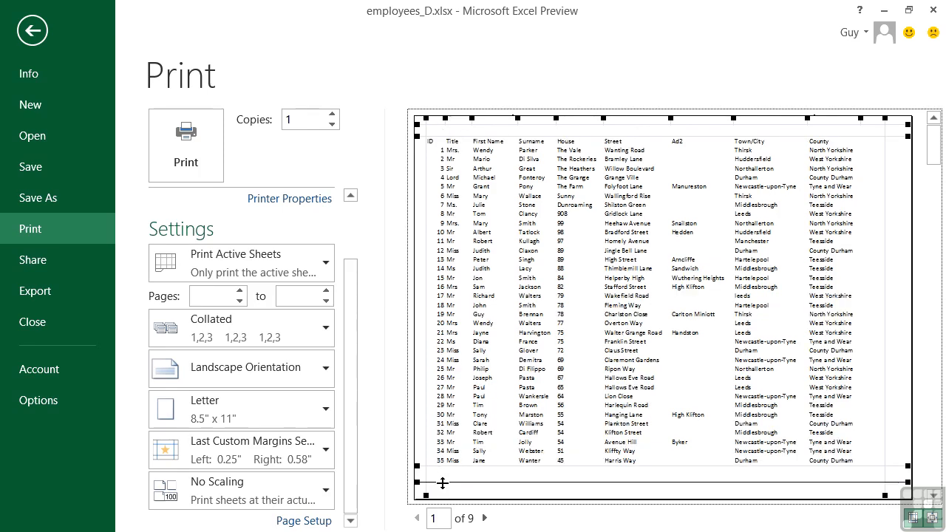
pyautogui.moveTo(442, 489); pyautogui.dragTo(444, 493)
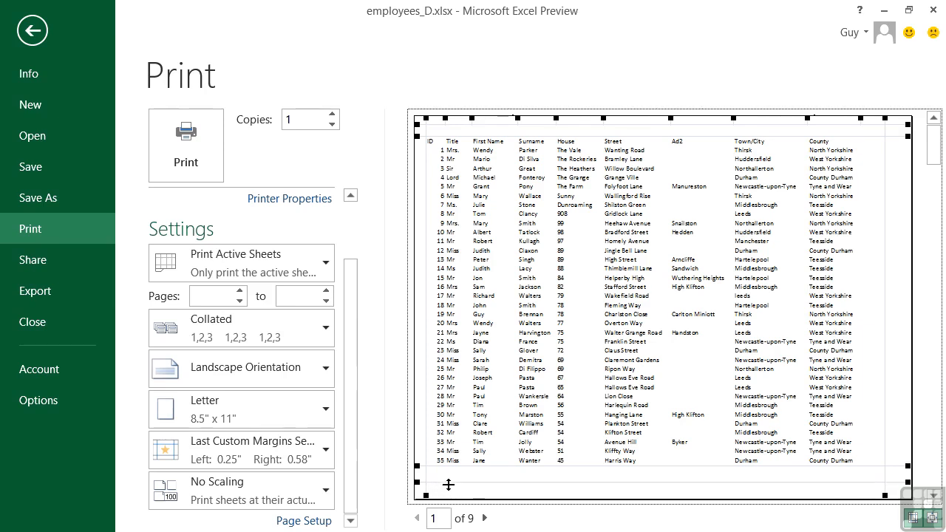
pyautogui.moveTo(447, 485)
pyautogui.mouseDown()
pyautogui.moveTo(447, 464)
pyautogui.moveTo(447, 473)
pyautogui.mouseUp()
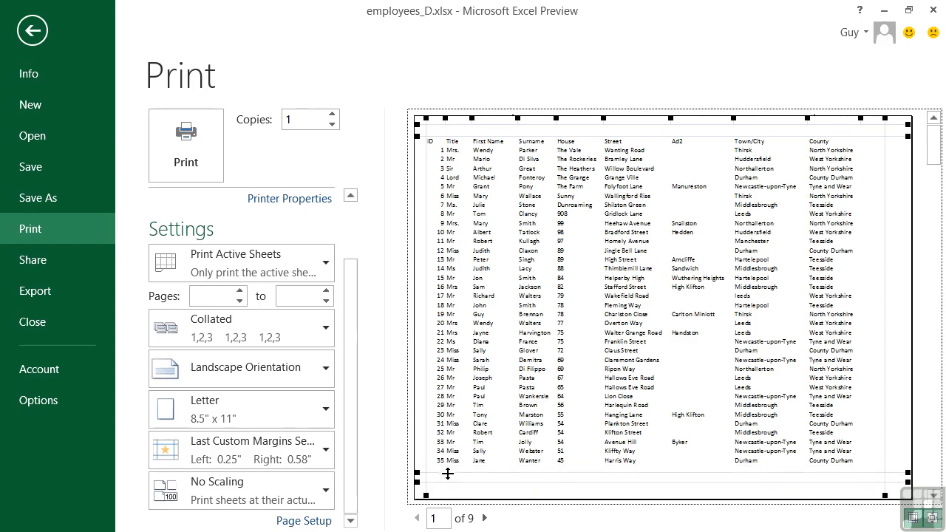
pyautogui.moveTo(447, 473); pyautogui.dragTo(448, 482)
pyautogui.moveTo(458, 137); pyautogui.dragTo(460, 124)
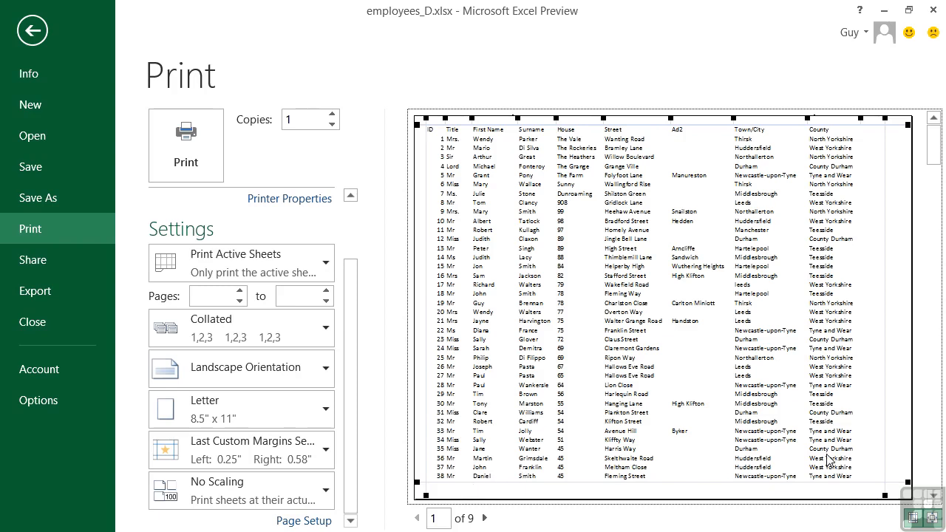
pyautogui.click(914, 519)
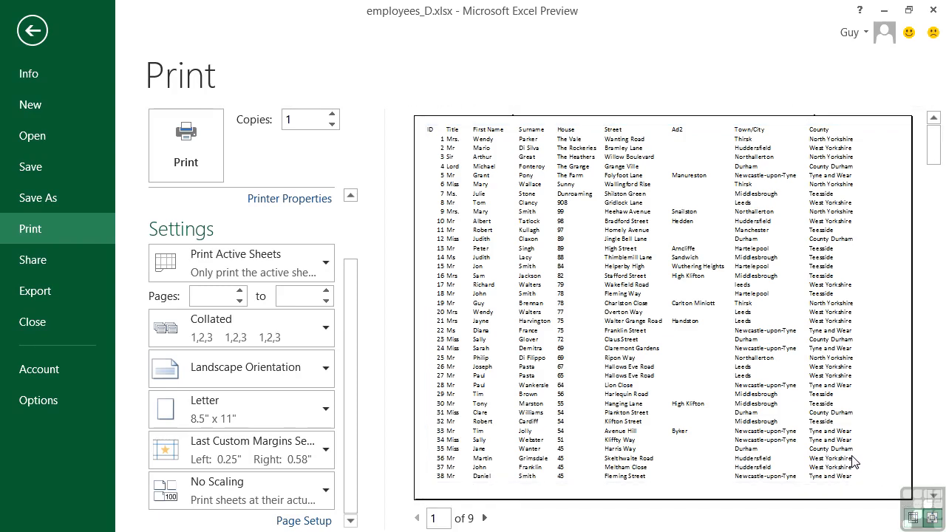
# Show the margin guides again and narrow the First Name and Ad2 columns so the Postcode column fits on the page
pyautogui.click(913, 517)
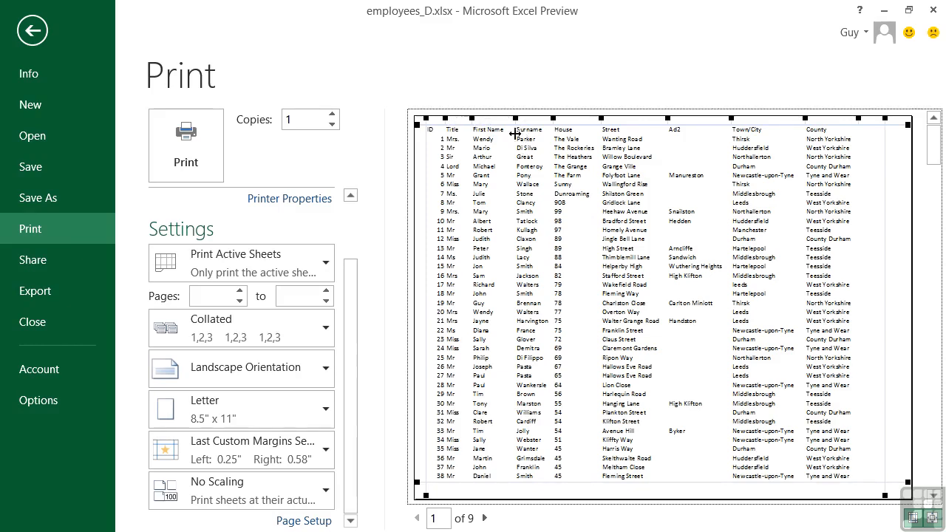
pyautogui.moveTo(732, 119); pyautogui.dragTo(723, 119)
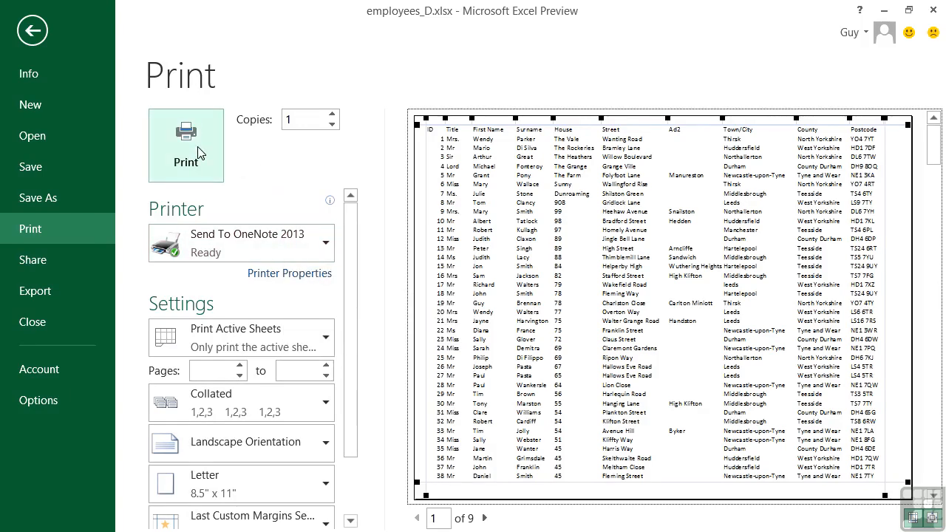
pyautogui.scroll(-2, 332, 337)
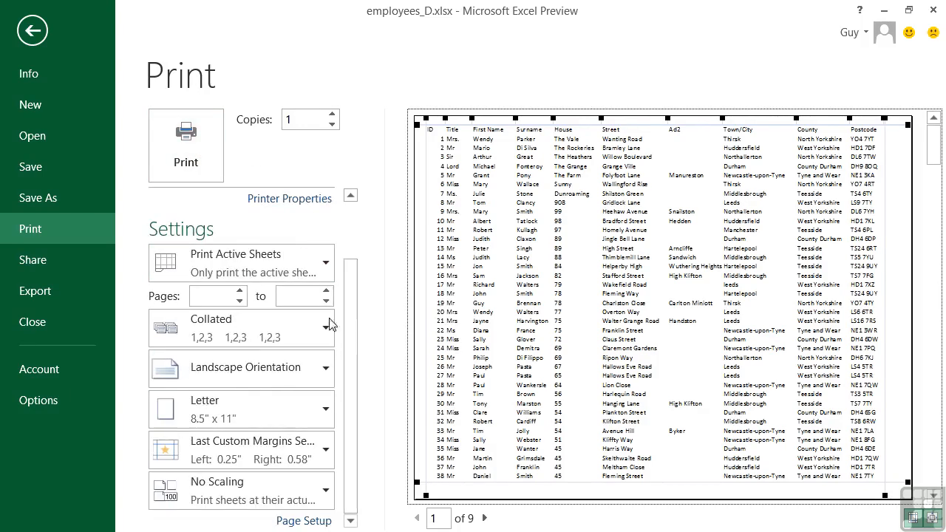